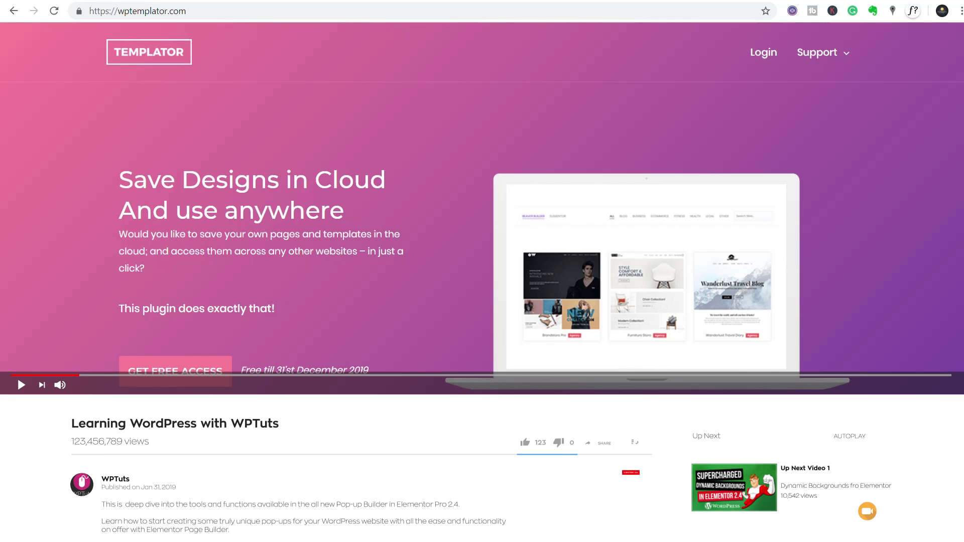
# - Place a free $0.00 Templator order and download the wp-templator.zip plugin
pyautogui.click(637, 473)
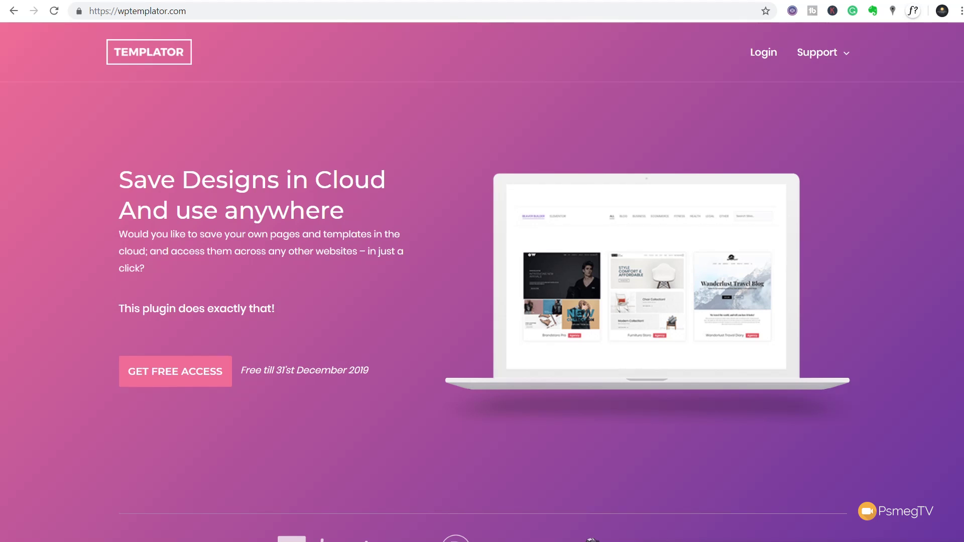
pyautogui.hotkey('alt', 'Left')
pyautogui.click(163, 378)
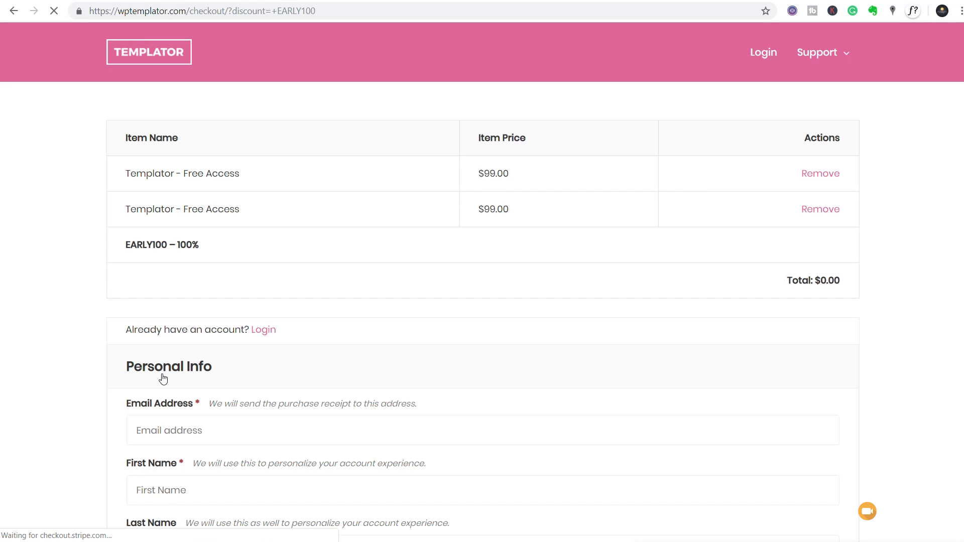
pyautogui.scroll(-3, 614, 371)
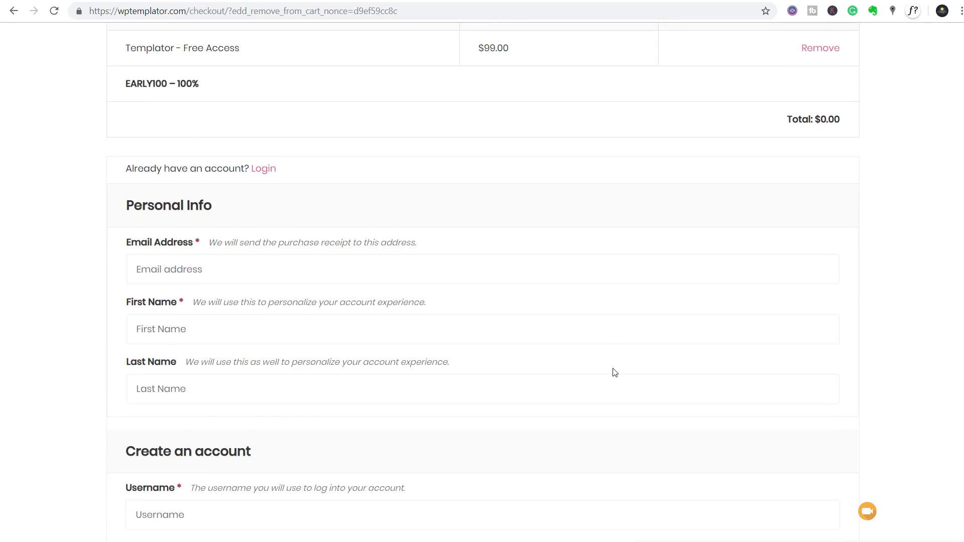
pyautogui.scroll(-4, 614, 373)
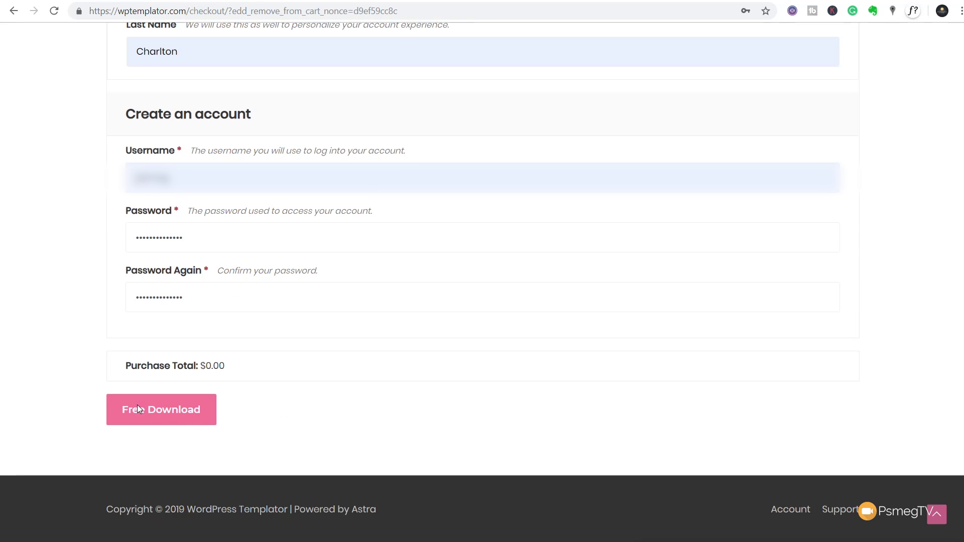
pyautogui.click(137, 404)
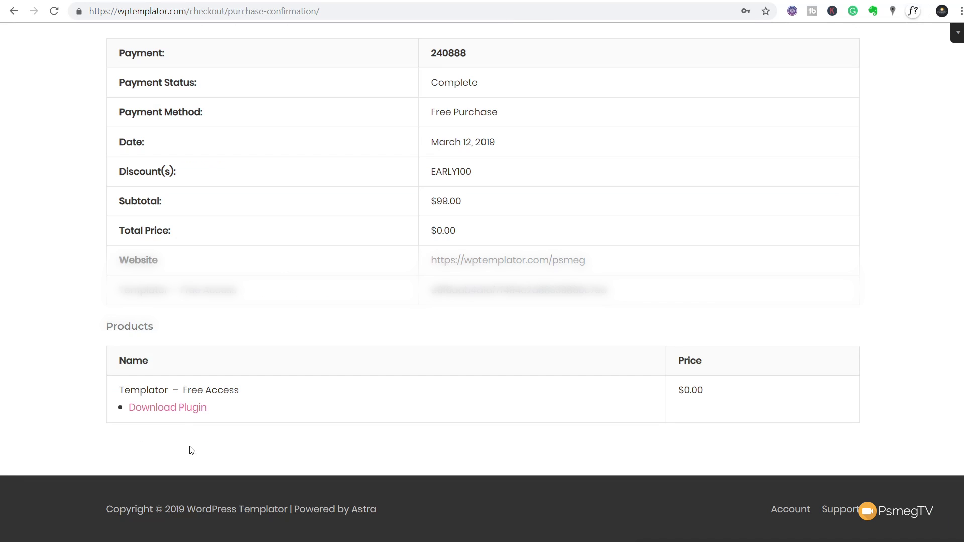
pyautogui.click(182, 408)
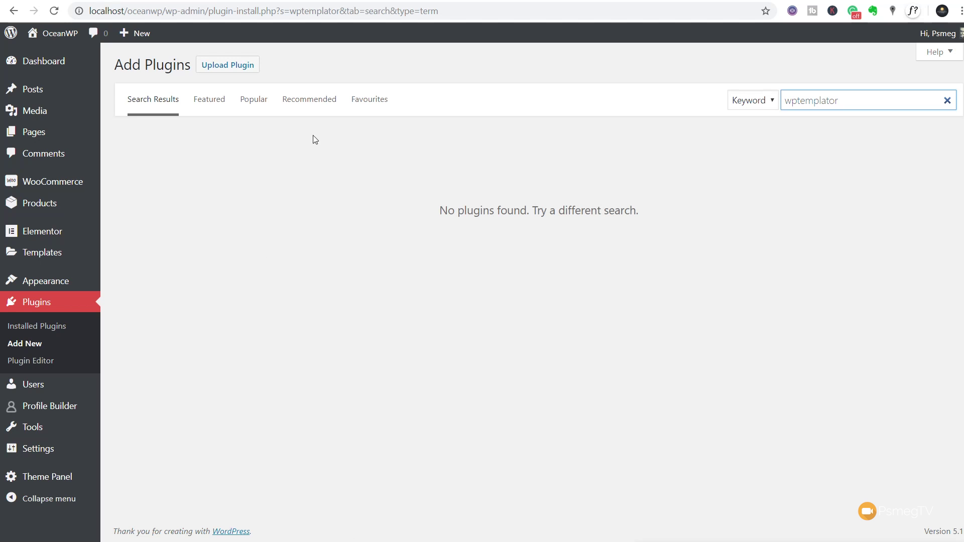
# - Upload wp-templator.zip as a new plugin, install it and activate Templator 1.0.3.2
pyautogui.click(240, 69)
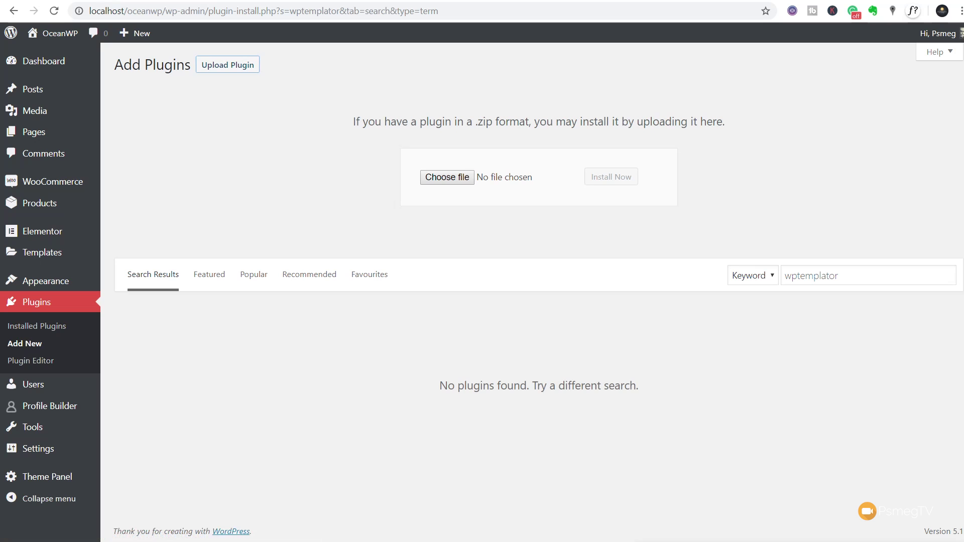
pyautogui.moveTo(454, 221); pyautogui.dragTo(442, 178)
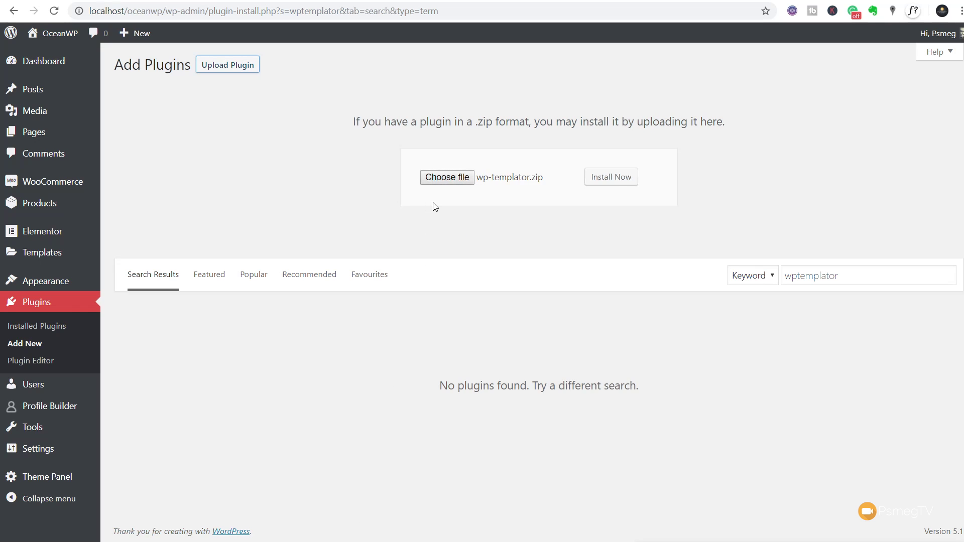
pyautogui.click(612, 183)
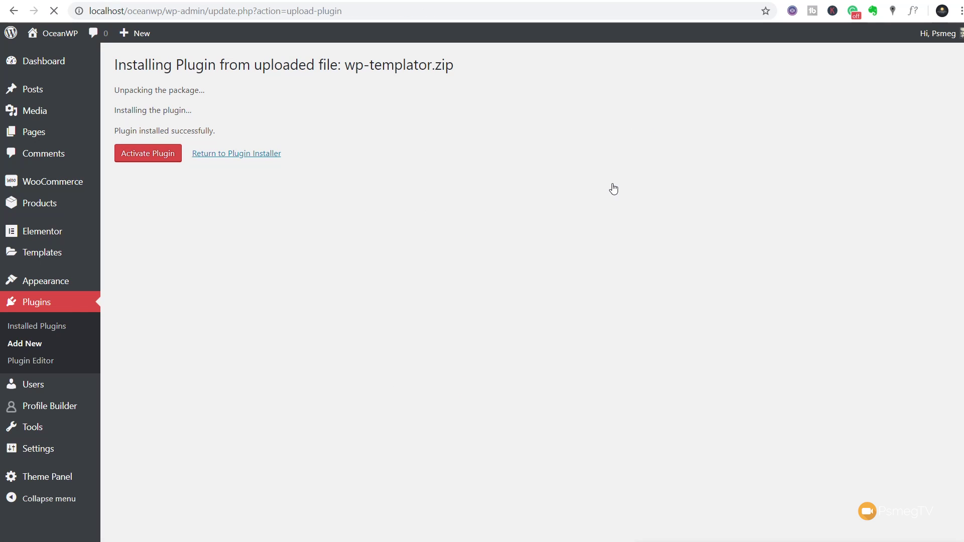
pyautogui.click(165, 156)
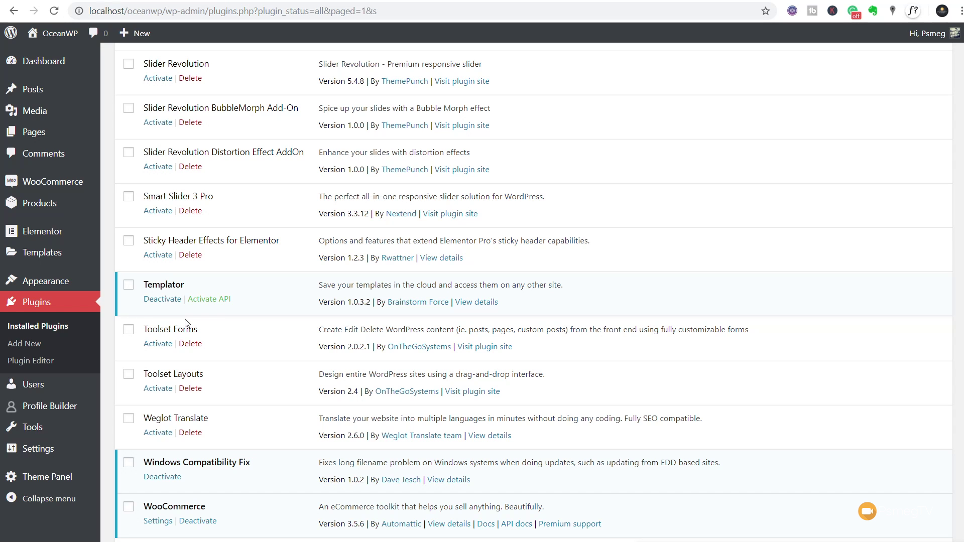
# - Copy the key from the wptemplator.com Account > API Keys page and activate Templator's API with it
pyautogui.click(221, 300)
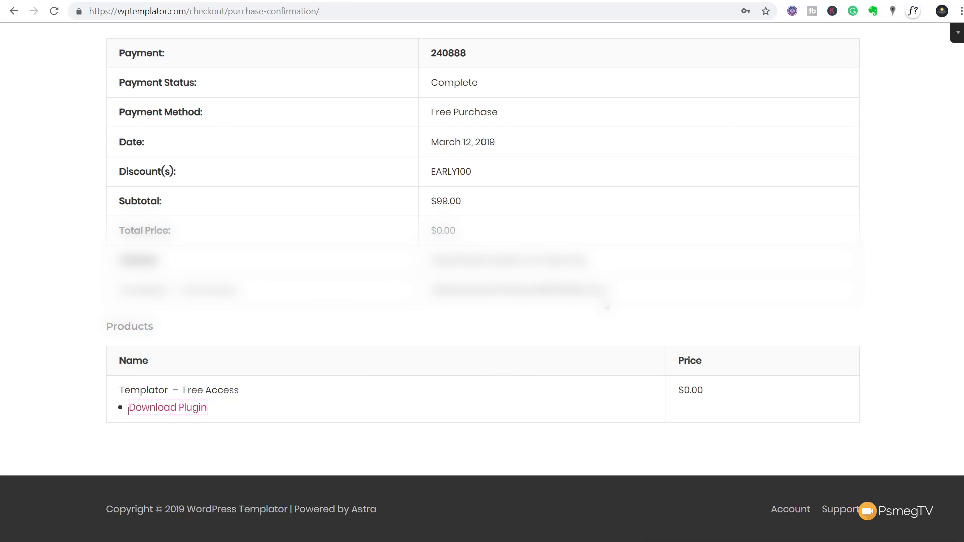
pyautogui.scroll(3, 605, 305)
pyautogui.moveTo(758, 53)
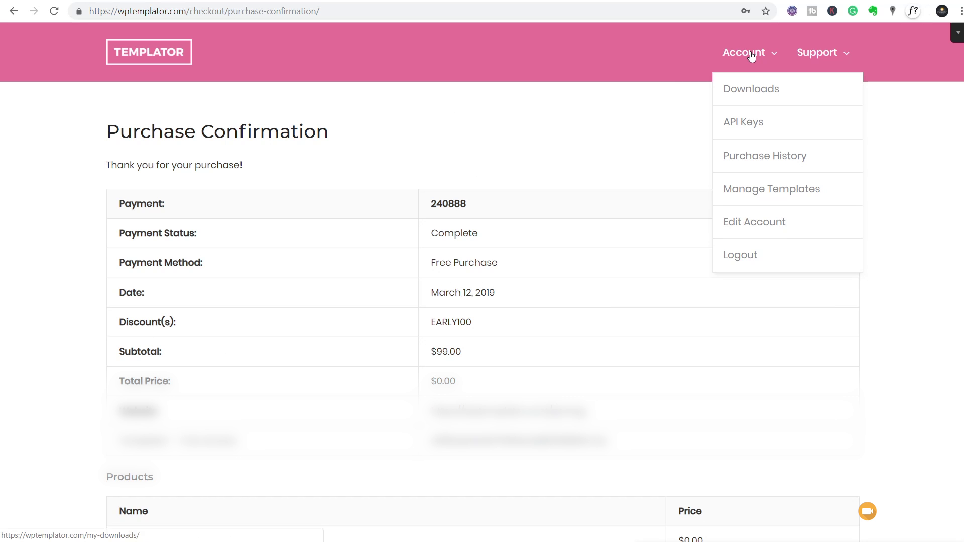
pyautogui.click(751, 125)
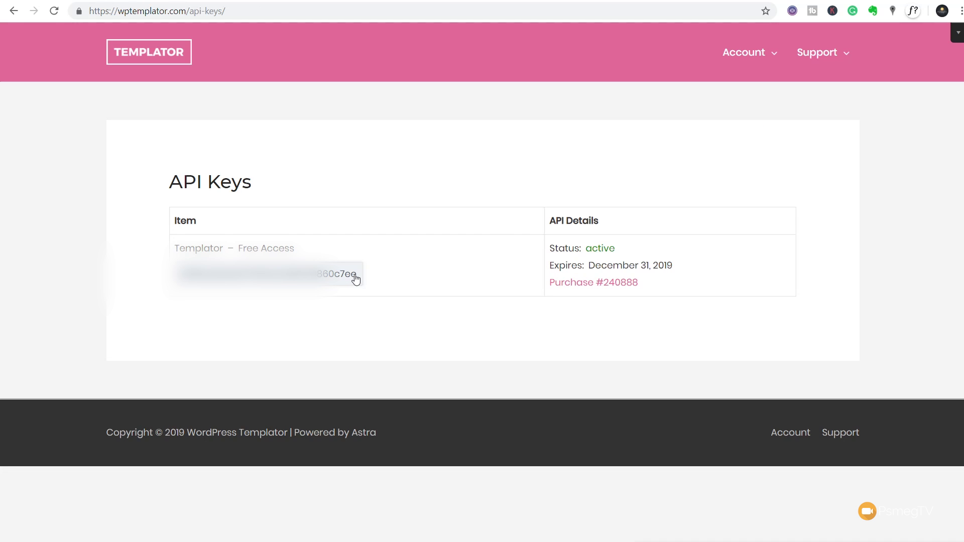
pyautogui.doubleClick(355, 279)
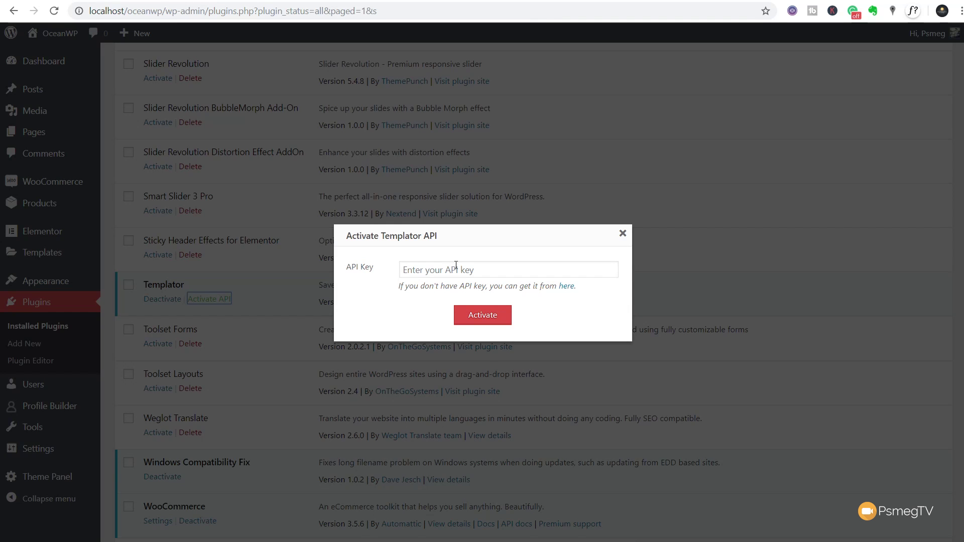
pyautogui.hotkey('ctrl', 'v')
pyautogui.click(473, 313)
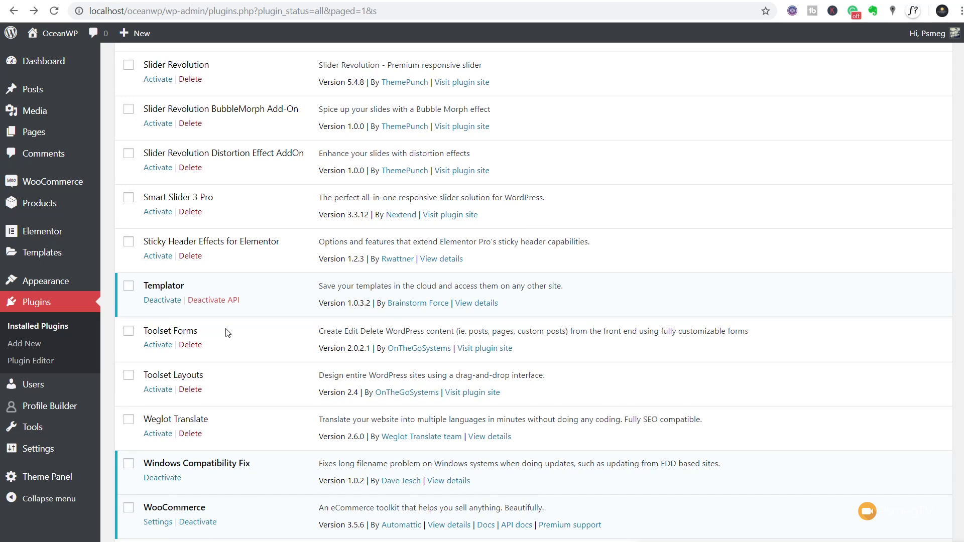
# - Open Templates > Saved Templates and start the cloud export of 50-50 Header Title
pyautogui.moveTo(69, 256)
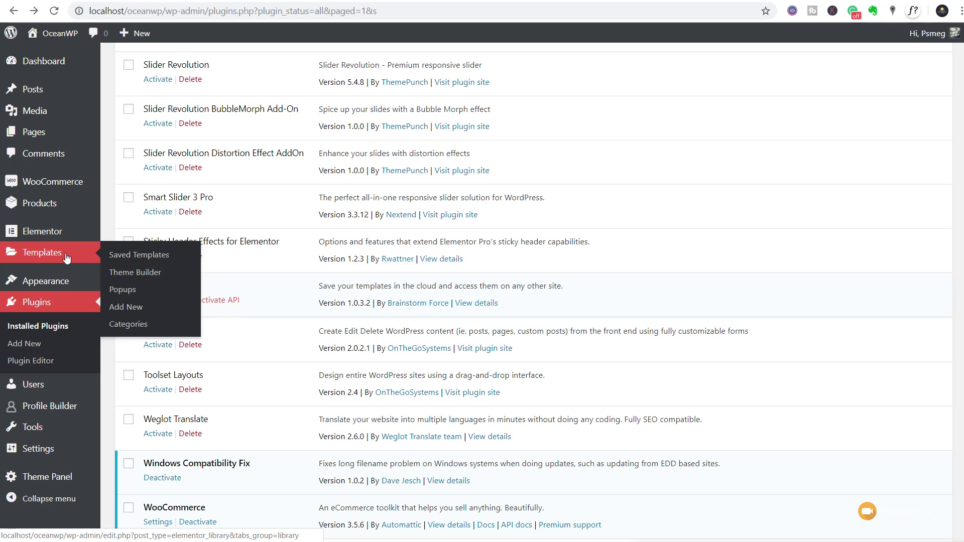
pyautogui.click(161, 258)
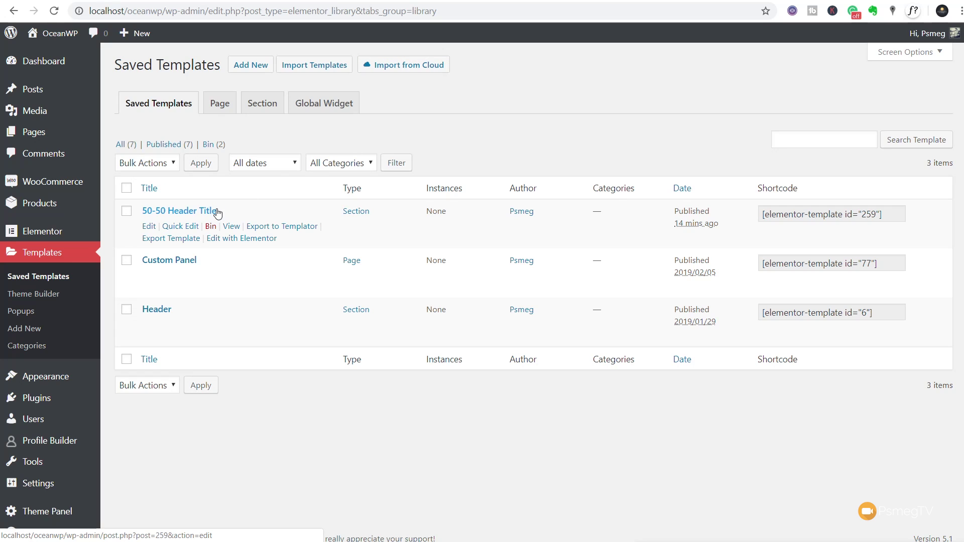
pyautogui.click(274, 226)
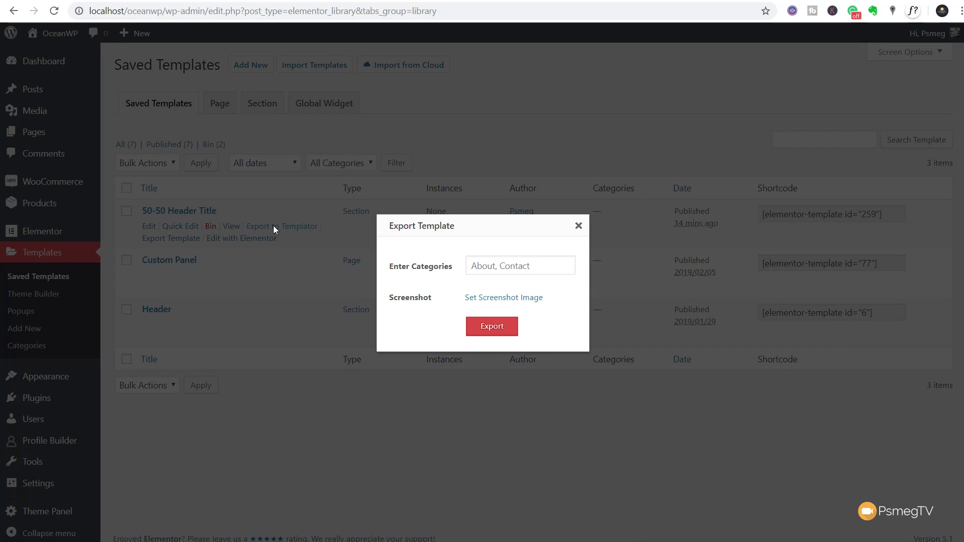
# - Give the export category Header and screenshot app1.png, then export 50-50 Header Title
pyautogui.click(528, 266)
pyautogui.write('Header')
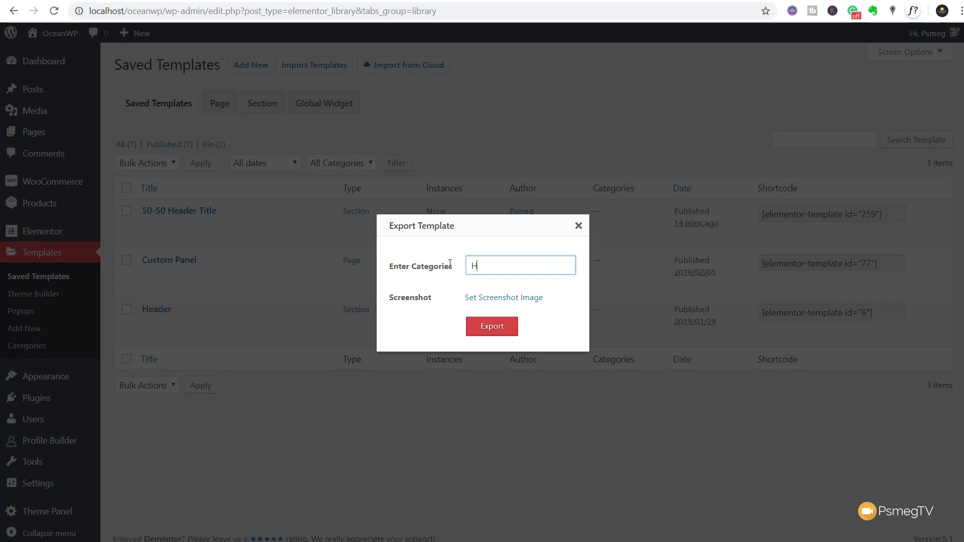
pyautogui.click(568, 329)
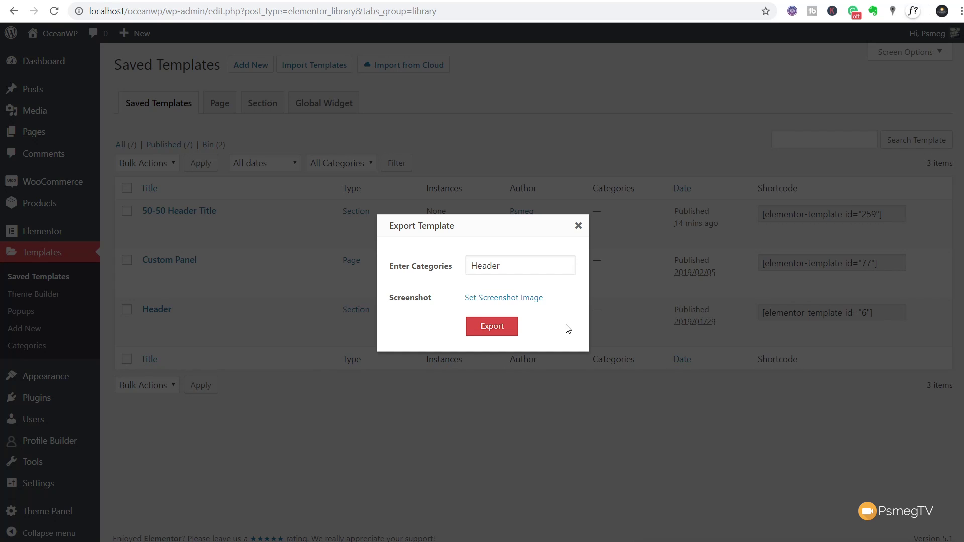
pyautogui.click(533, 300)
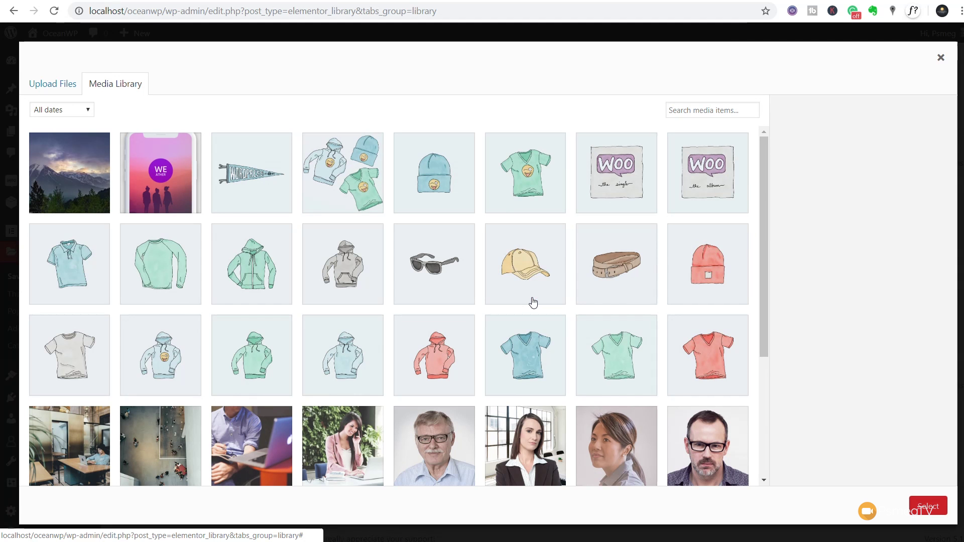
pyautogui.click(135, 193)
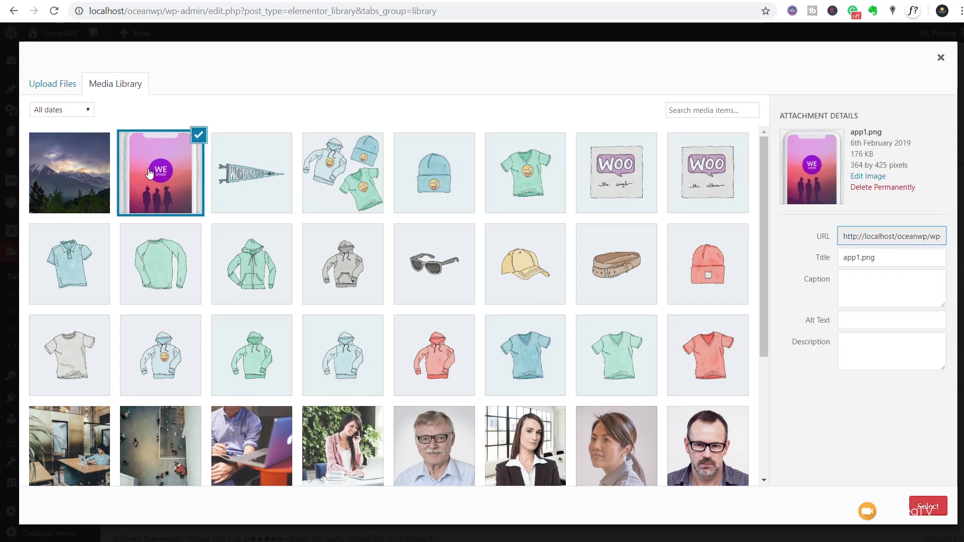
pyautogui.click(925, 508)
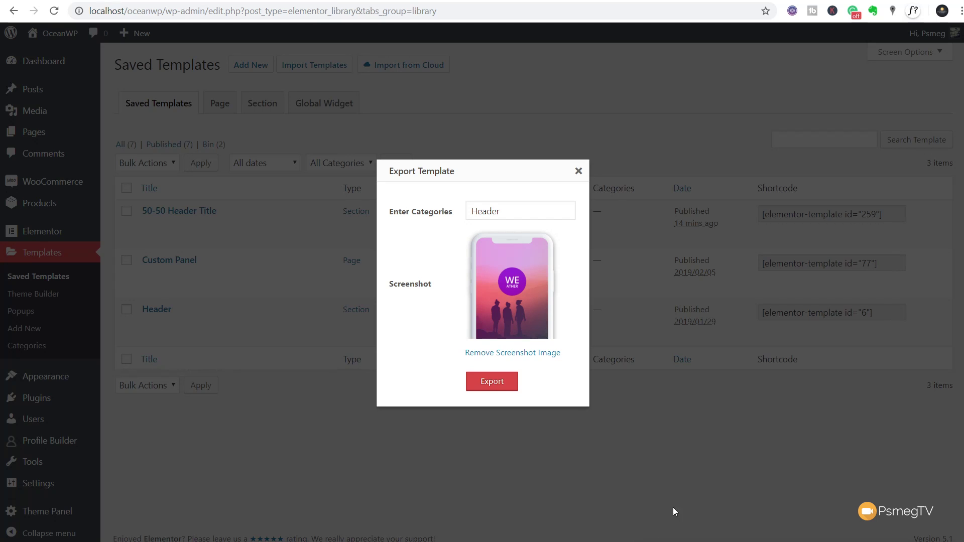
pyautogui.click(500, 388)
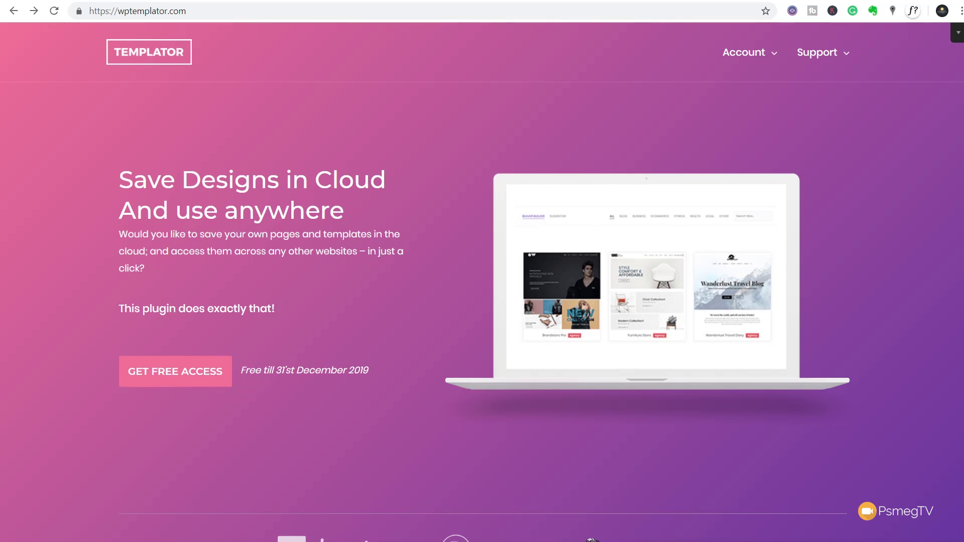
# - Go to Account > Manage Templates and open the All Templators list
pyautogui.moveTo(773, 58)
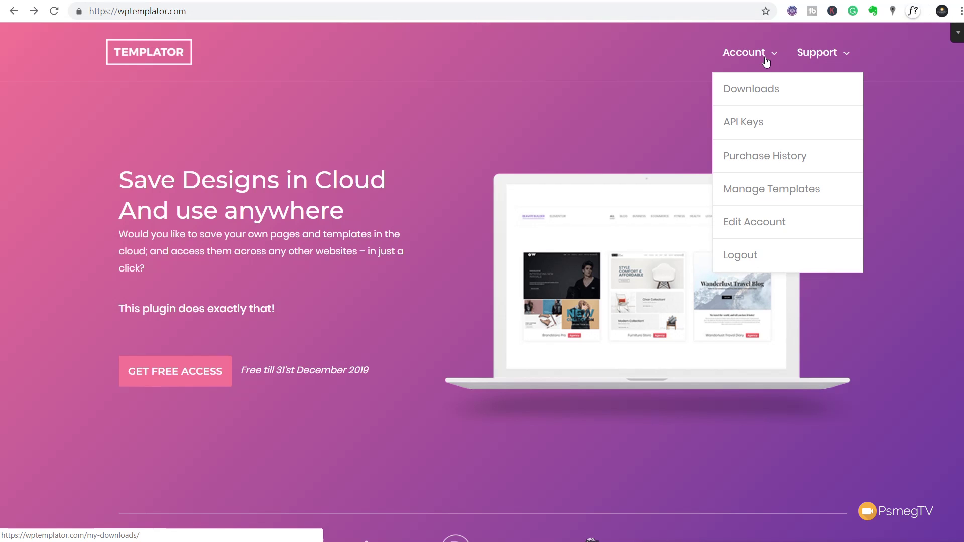
pyautogui.click(762, 197)
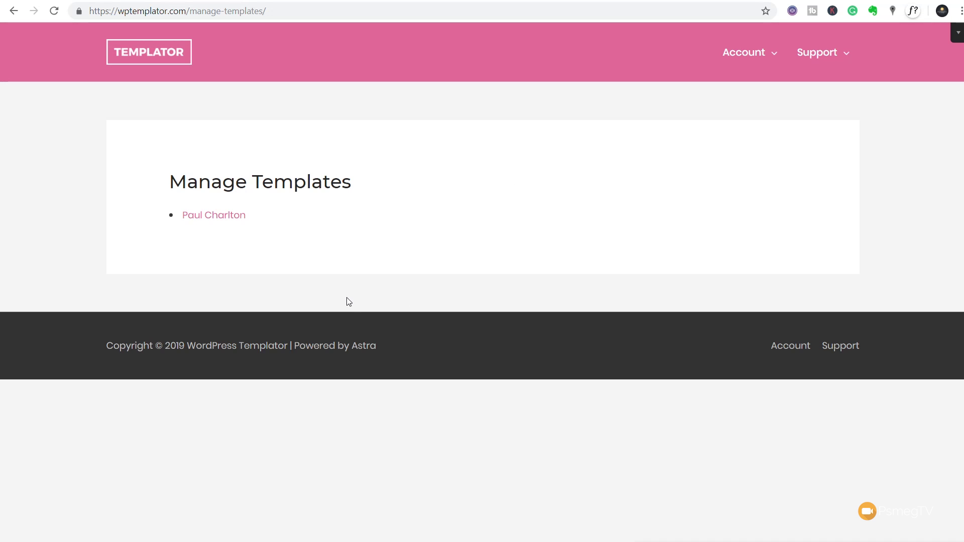
pyautogui.click(229, 215)
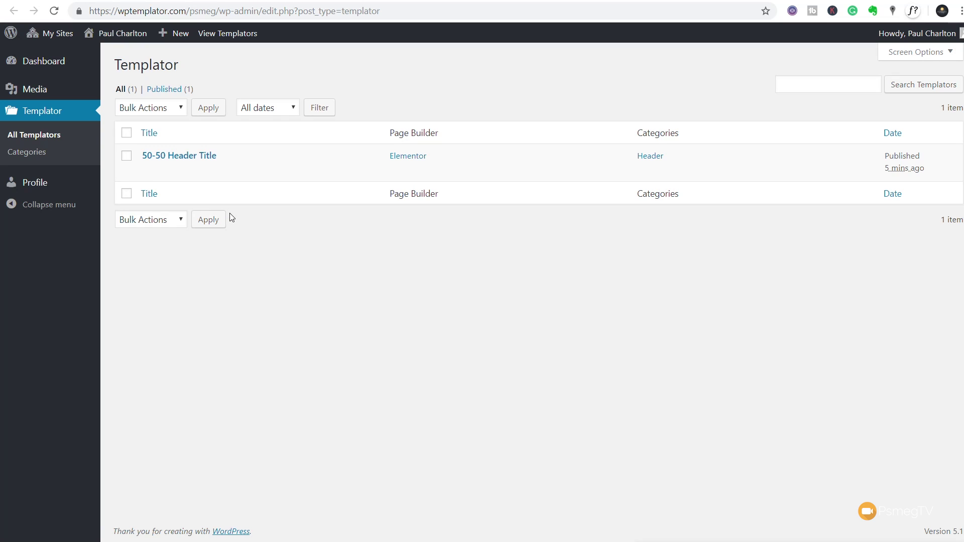
pyautogui.moveTo(239, 171)
# - View 50-50 Header Title as a published page, scroll through it, then go back
pyautogui.click(237, 173)
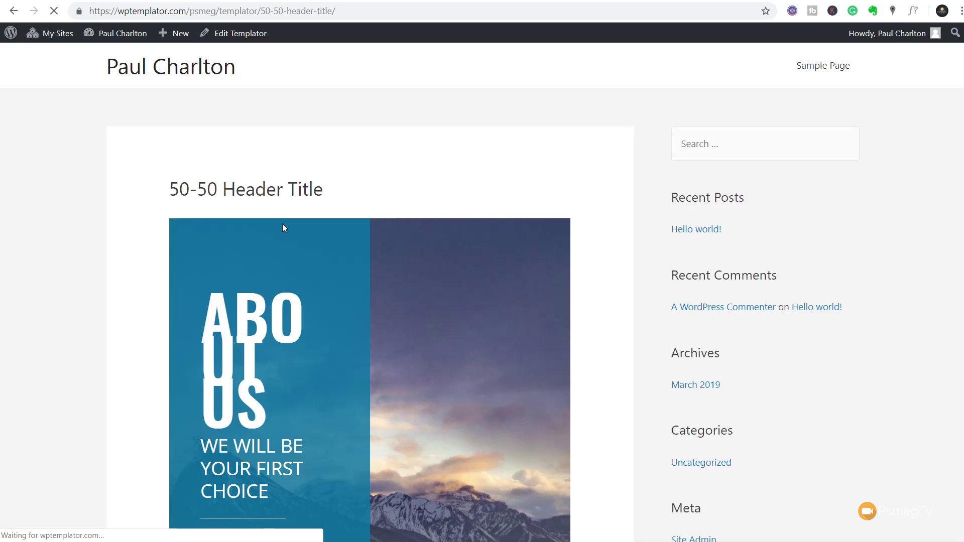
pyautogui.scroll(-4, 527, 299)
pyautogui.scroll(4, 459, 279)
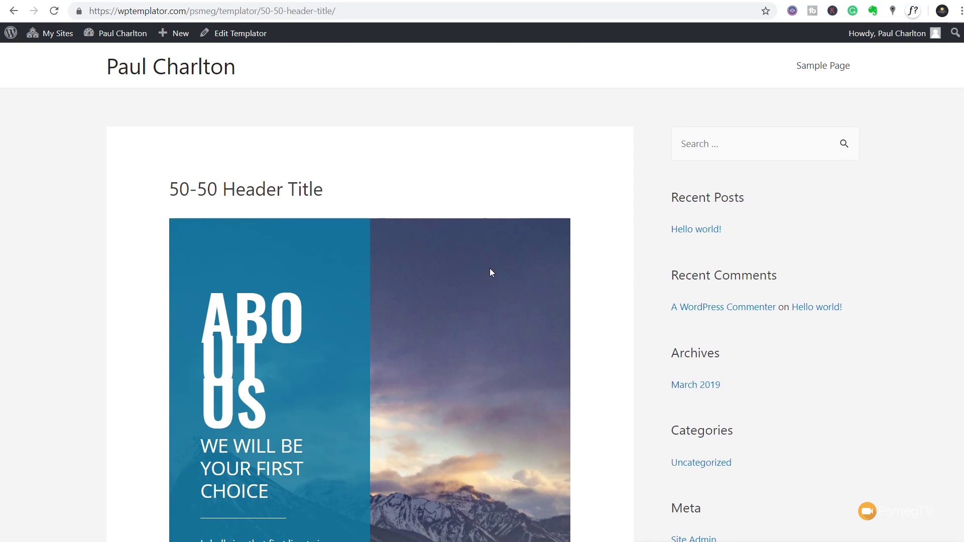
pyautogui.scroll(-6, 481, 263)
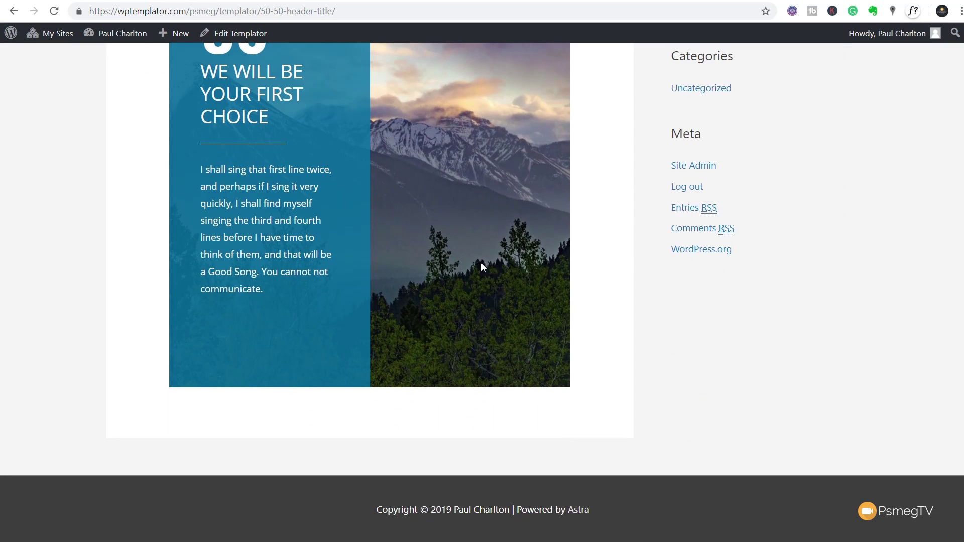
pyautogui.scroll(6, 481, 264)
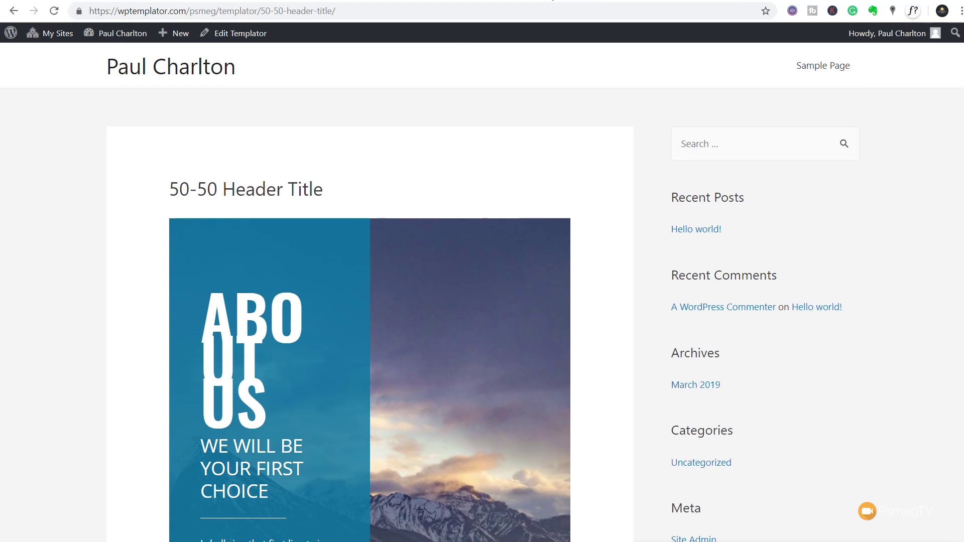
pyautogui.hotkey('alt', 'Left')
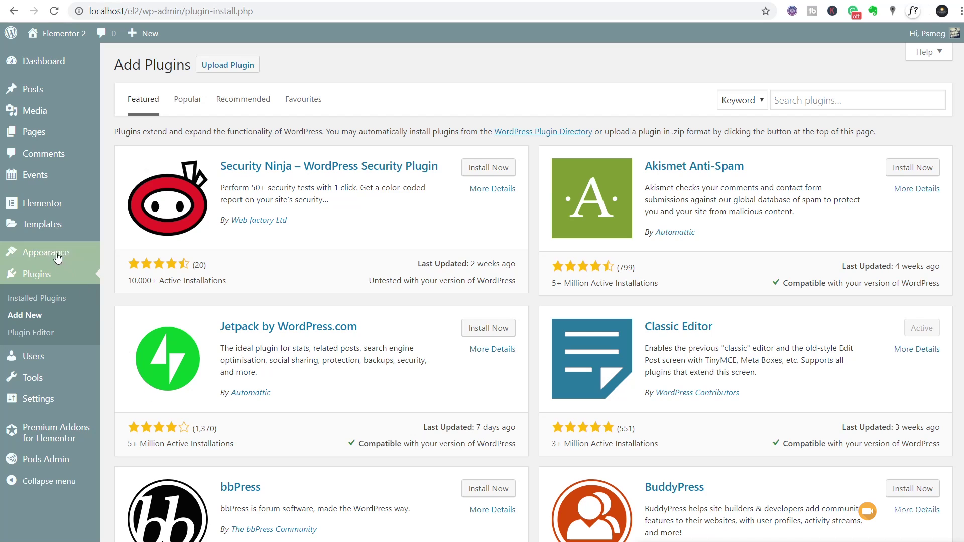
# - On the second site, open Saved Templates and choose Import from Cloud
pyautogui.moveTo(53, 227)
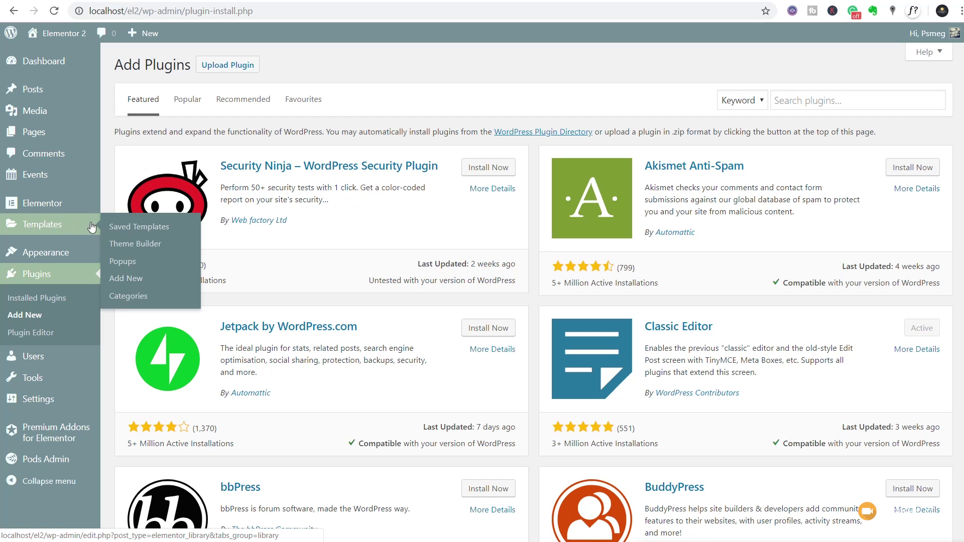
pyautogui.click(132, 229)
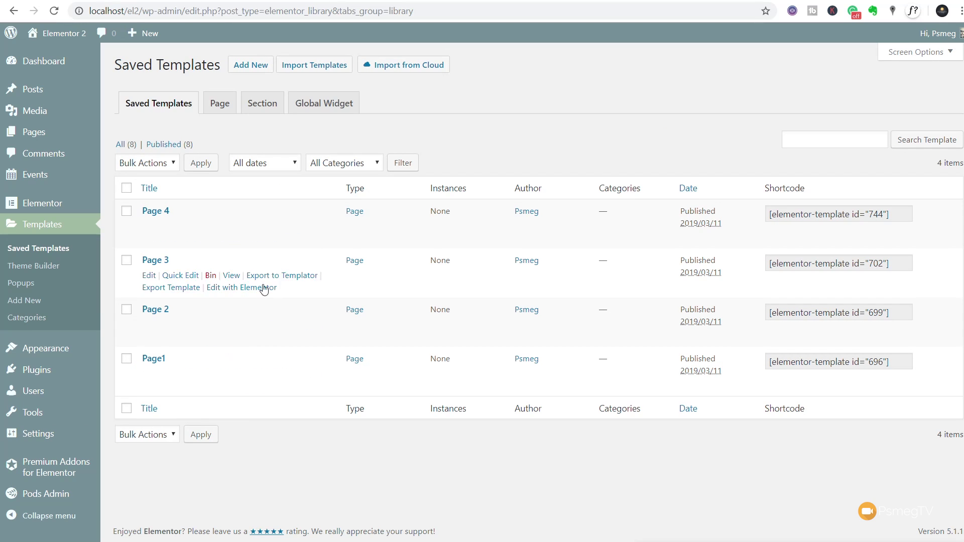
pyautogui.click(415, 76)
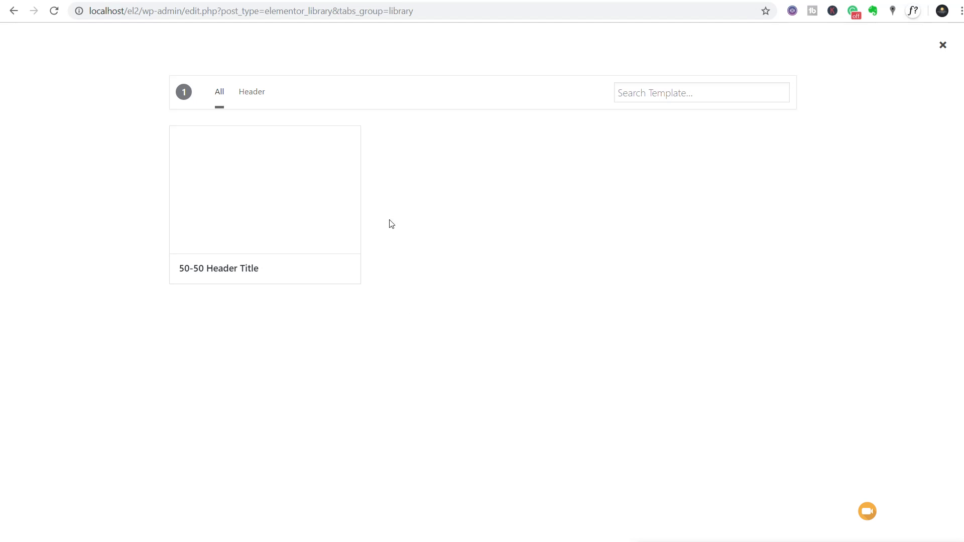
# - Search the cloud library for '50' and import the 50-50 Header Title template
pyautogui.moveTo(275, 168)
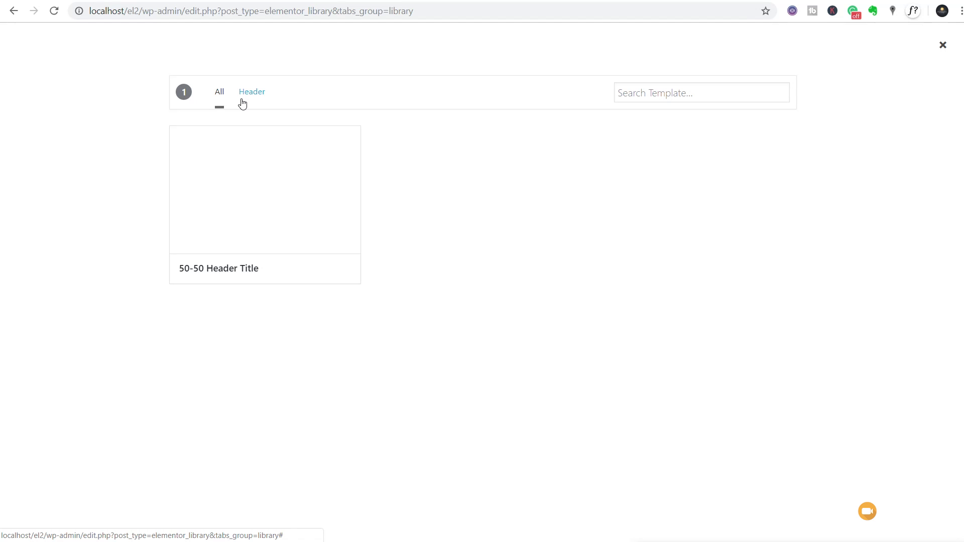
pyautogui.click(704, 96)
pyautogui.write('50')
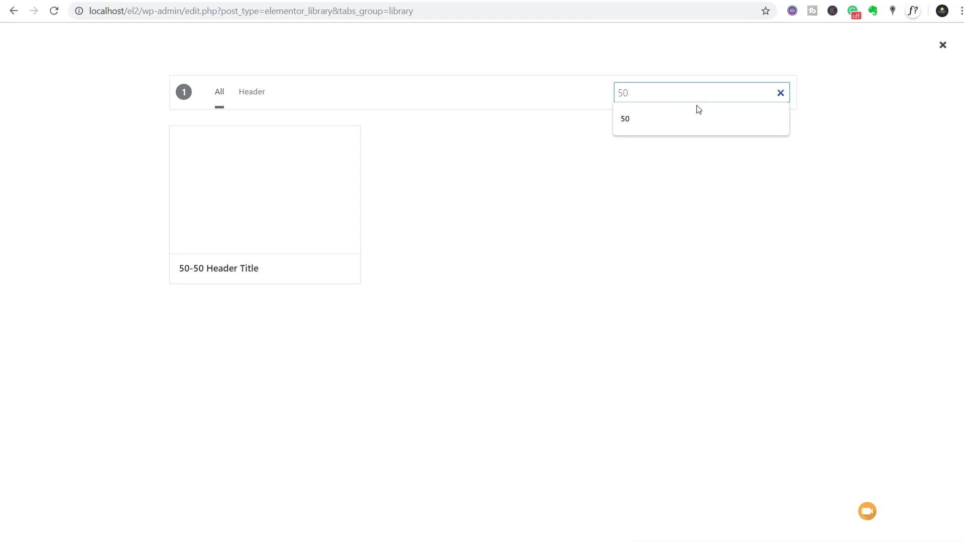
pyautogui.click(431, 274)
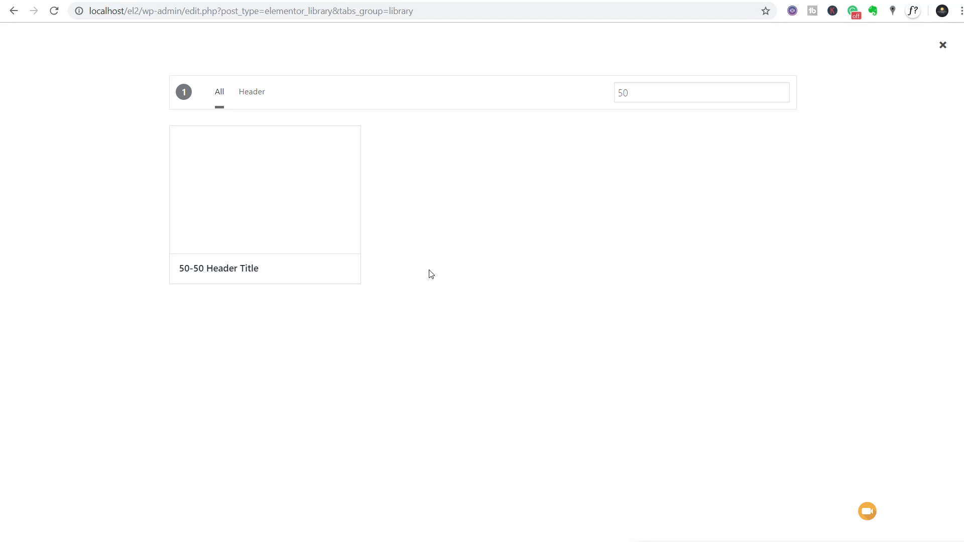
pyautogui.moveTo(343, 190)
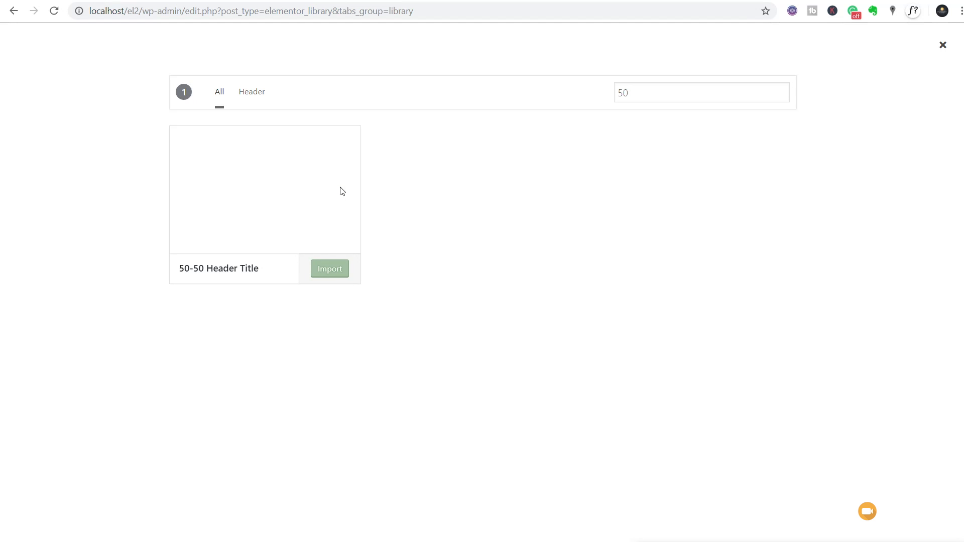
pyautogui.click(331, 276)
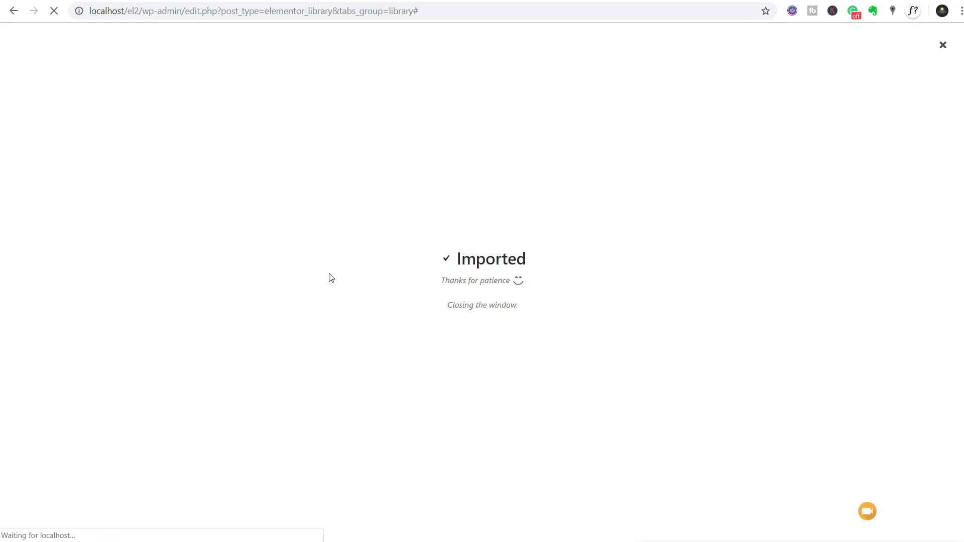